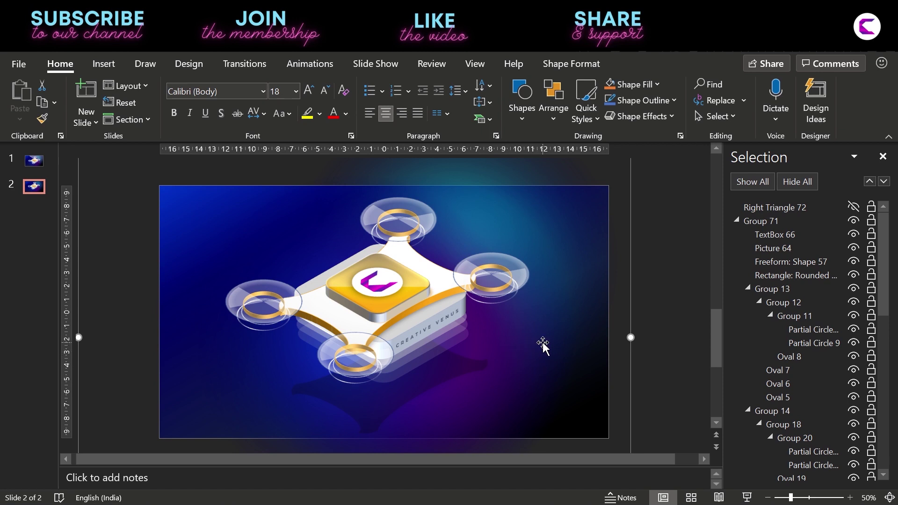
# Zoom to 40%, drag the blue glow oval right of the drone, and open its Format Shape options
pyautogui.click(825, 479)
pyautogui.click(767, 497)
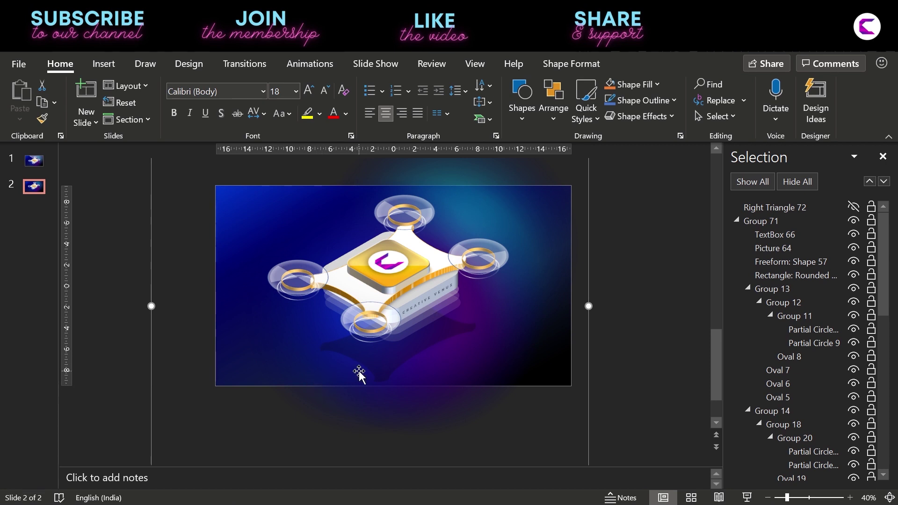
pyautogui.moveTo(202, 326); pyautogui.dragTo(379, 323)
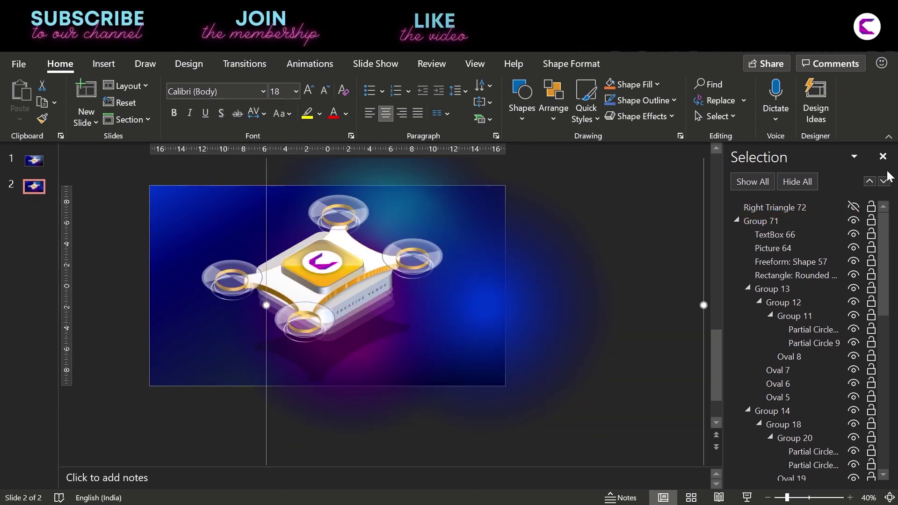
pyautogui.click(562, 67)
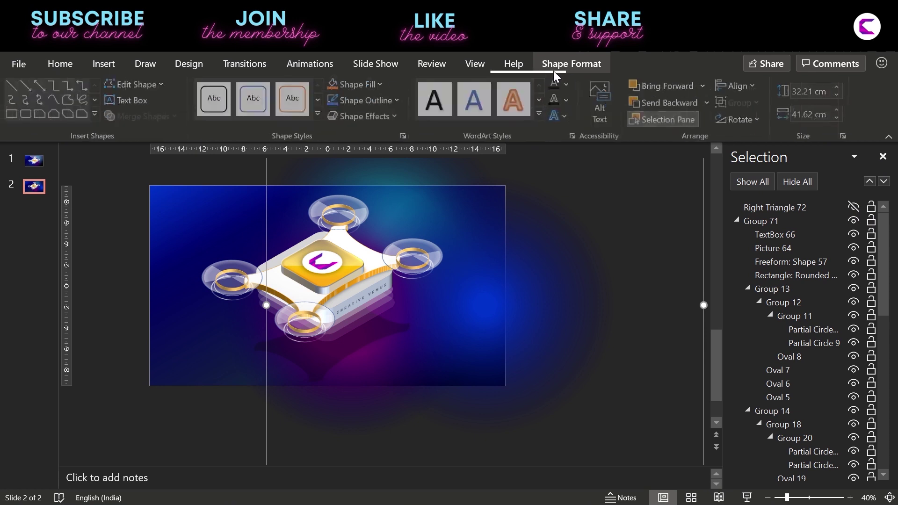
pyautogui.click(404, 136)
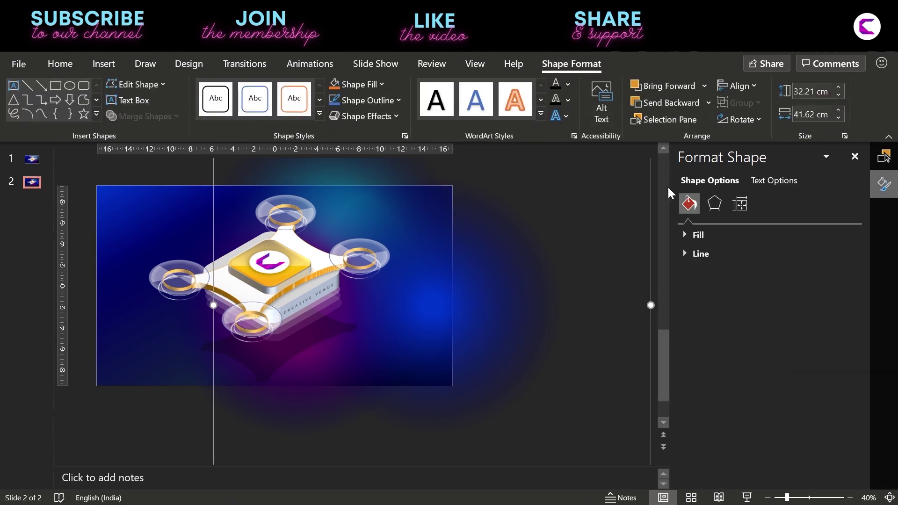
# Show the glow's three-stop radial blue gradient stops and nudge the oval beside the drone
pyautogui.click(727, 234)
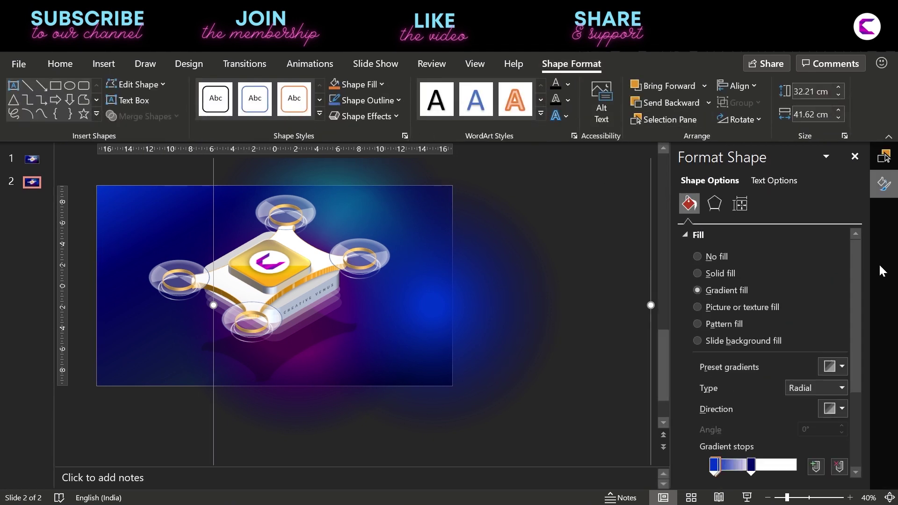
pyautogui.moveTo(854, 271); pyautogui.dragTo(860, 335)
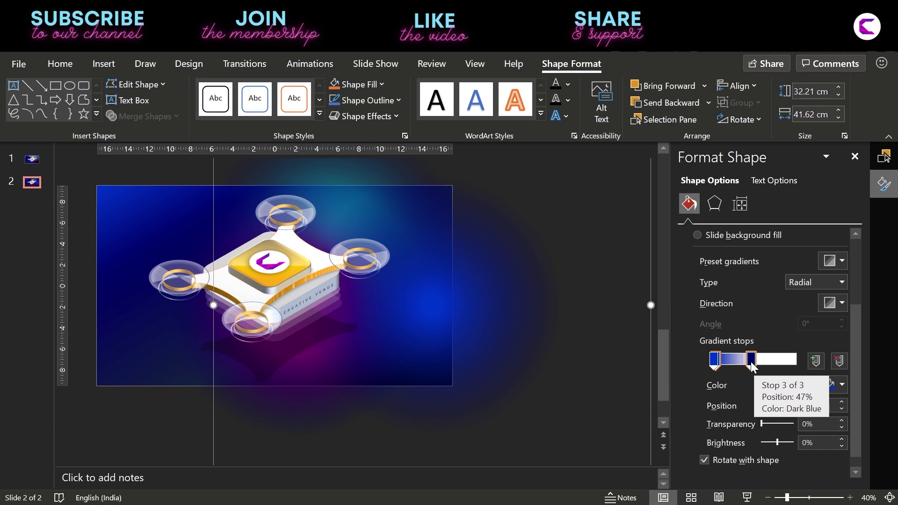
pyautogui.click(714, 362)
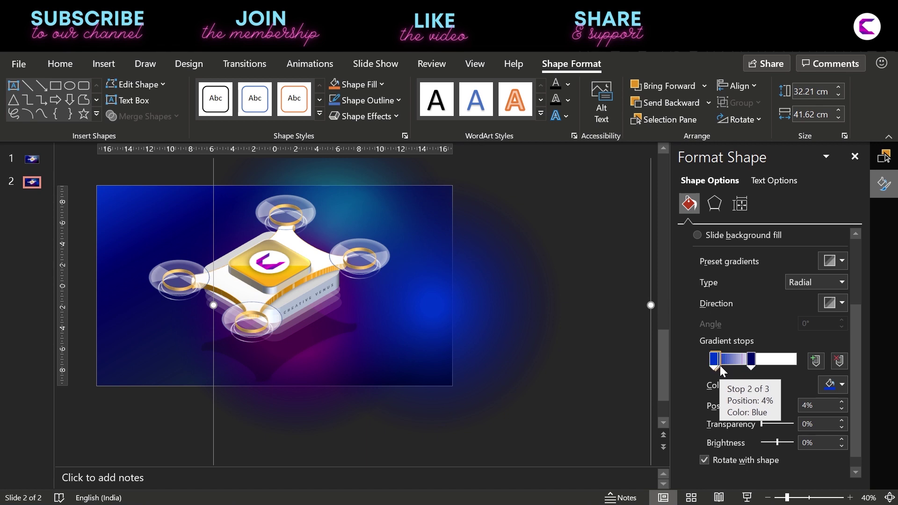
pyautogui.moveTo(445, 327)
pyautogui.mouseDown()
pyautogui.moveTo(514, 327)
pyautogui.moveTo(486, 294)
pyautogui.moveTo(441, 310)
pyautogui.mouseUp()
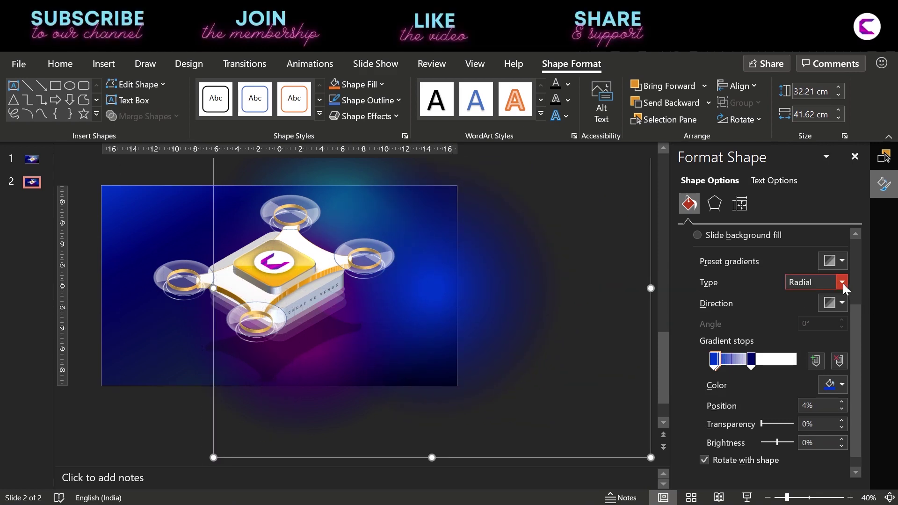
pyautogui.moveTo(452, 277); pyautogui.dragTo(474, 280)
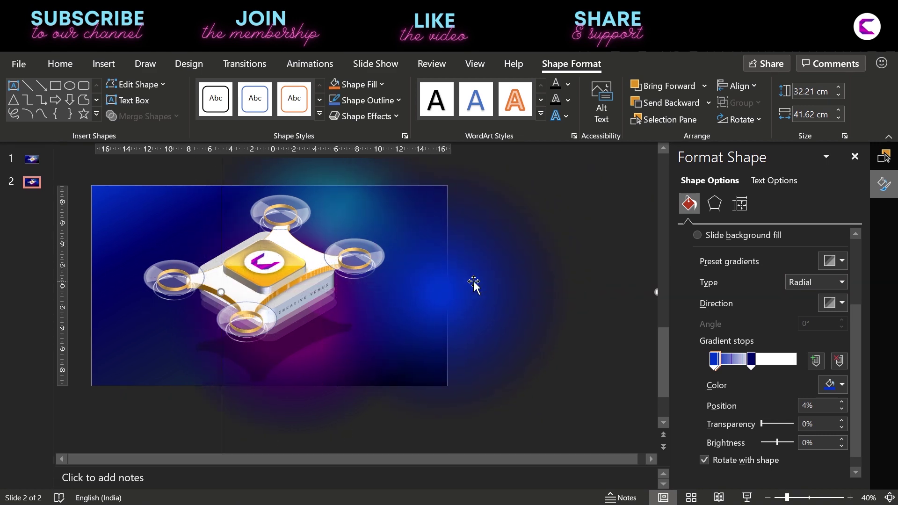
# Leave the radial direction unchanged, give the 47% stop 100% transparency, and place the glow behind the drone
pyautogui.click(842, 303)
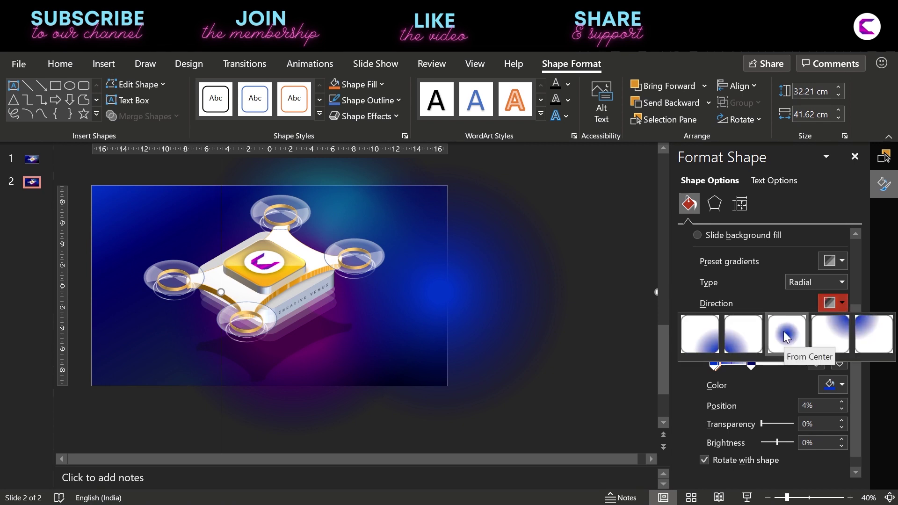
pyautogui.click(774, 394)
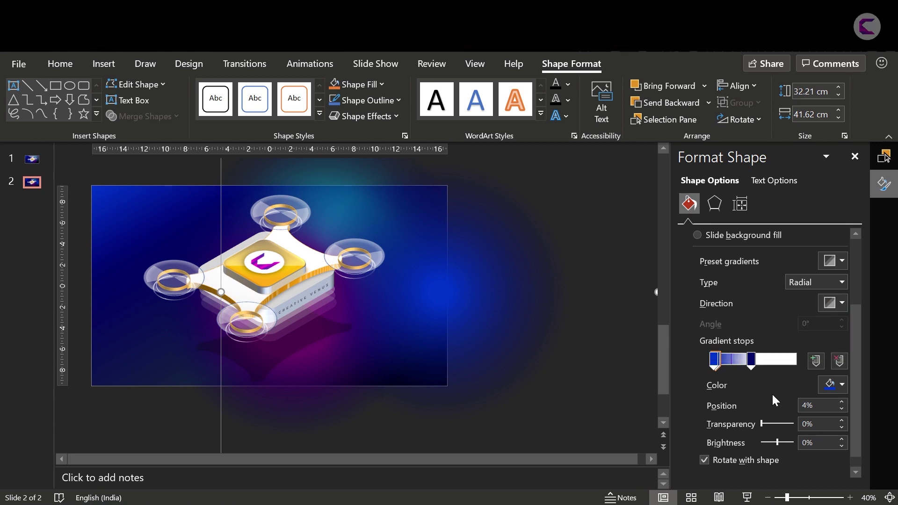
pyautogui.moveTo(481, 307); pyautogui.dragTo(495, 290)
pyautogui.click(750, 360)
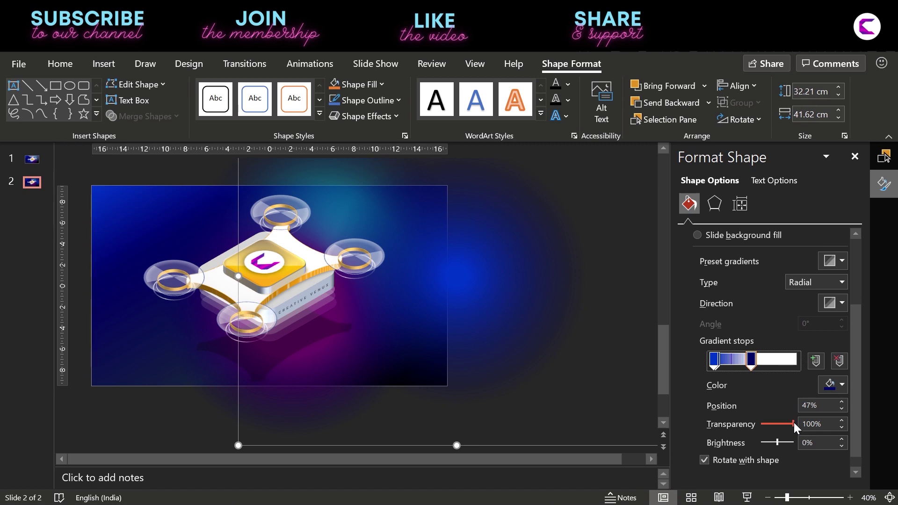
pyautogui.moveTo(793, 422); pyautogui.dragTo(759, 425)
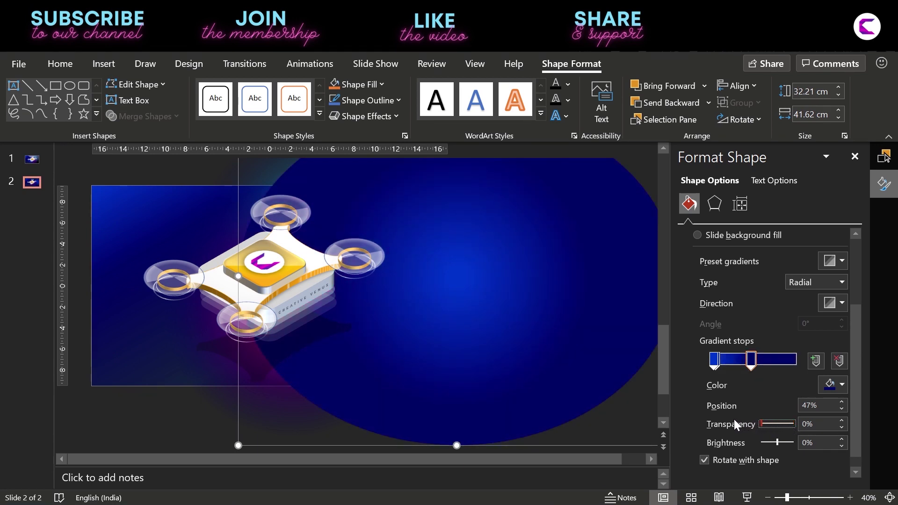
pyautogui.moveTo(486, 298); pyautogui.dragTo(410, 307)
pyautogui.moveTo(761, 426); pyautogui.dragTo(807, 423)
pyautogui.moveTo(607, 329); pyautogui.dragTo(271, 270)
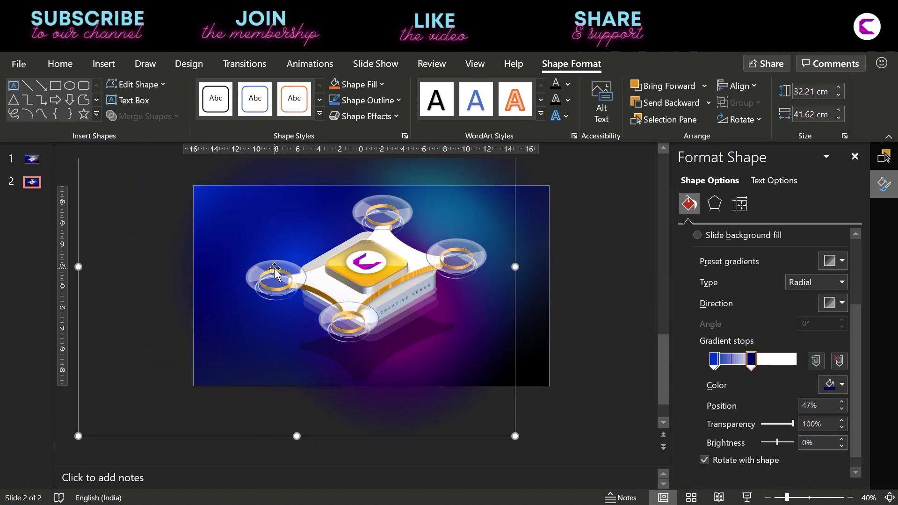
# Fade the purple glow's 47% stop, then move the blue glow left and the purple glow lower right
pyautogui.click(529, 363)
pyautogui.moveTo(525, 344); pyautogui.dragTo(574, 314)
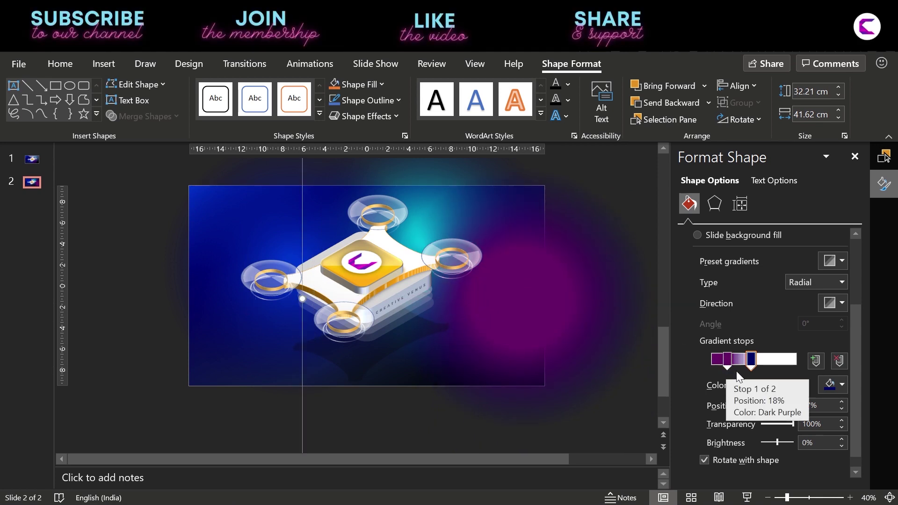
pyautogui.click(750, 361)
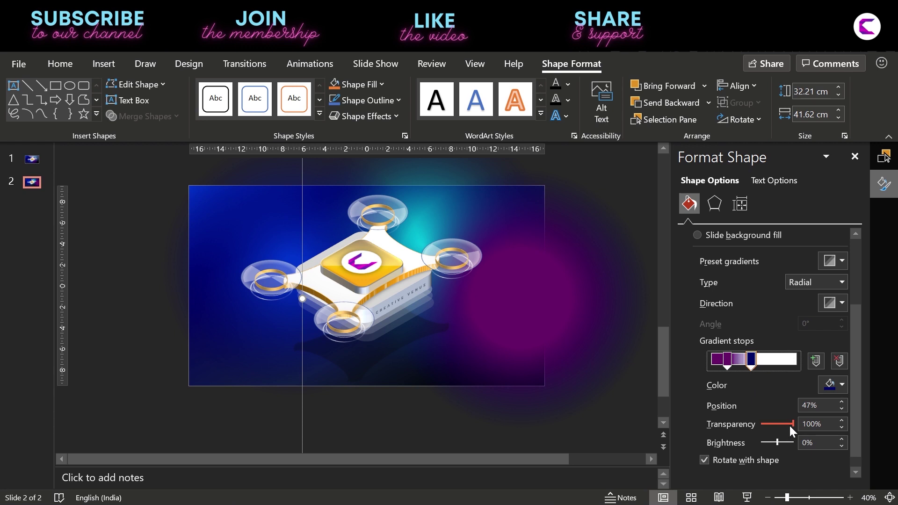
pyautogui.moveTo(792, 424); pyautogui.dragTo(819, 422)
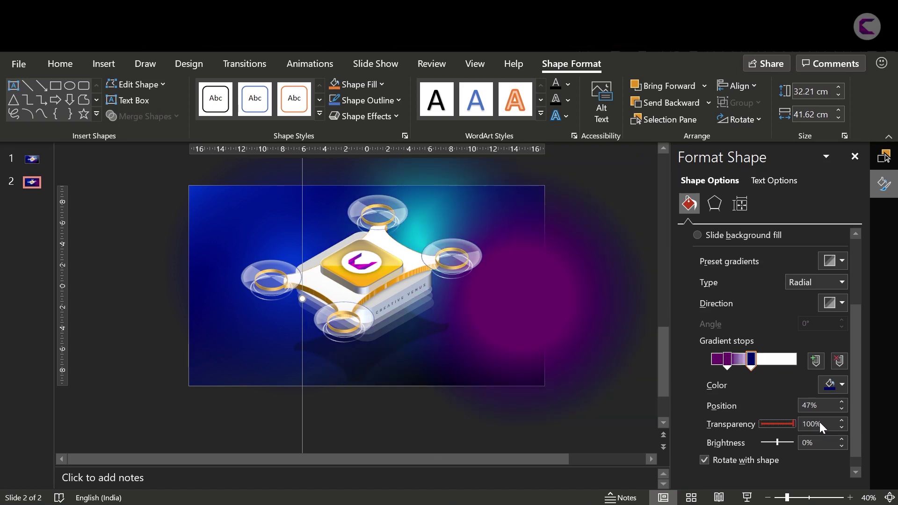
pyautogui.moveTo(517, 331); pyautogui.dragTo(374, 331)
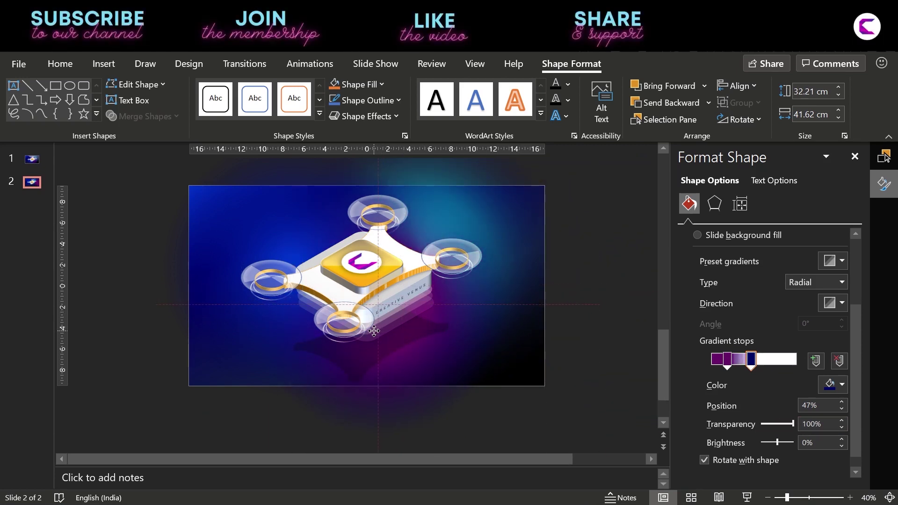
pyautogui.moveTo(472, 219); pyautogui.dragTo(281, 248)
pyautogui.moveTo(357, 297); pyautogui.dragTo(511, 273)
# Hide glow ovals 73, 74 and 75 in the Selection pane, then right-click the empty slide
pyautogui.click(675, 120)
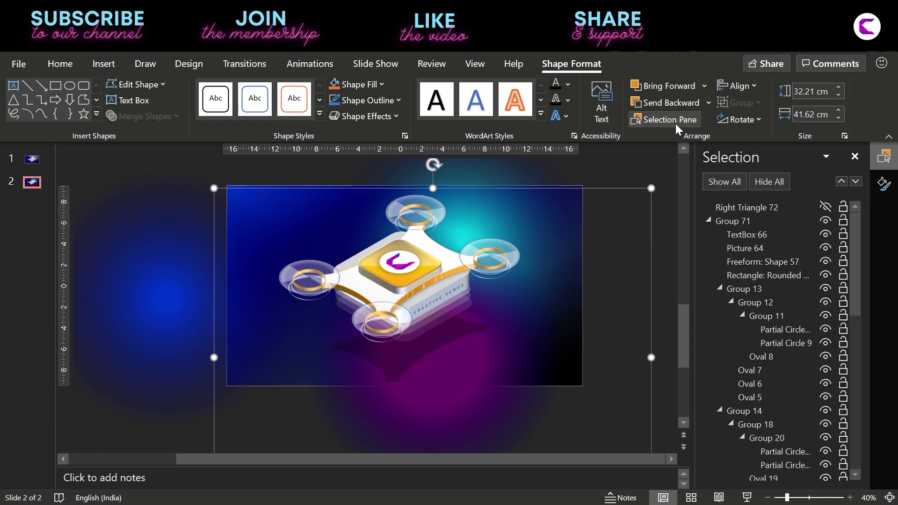
pyautogui.moveTo(854, 283); pyautogui.dragTo(871, 456)
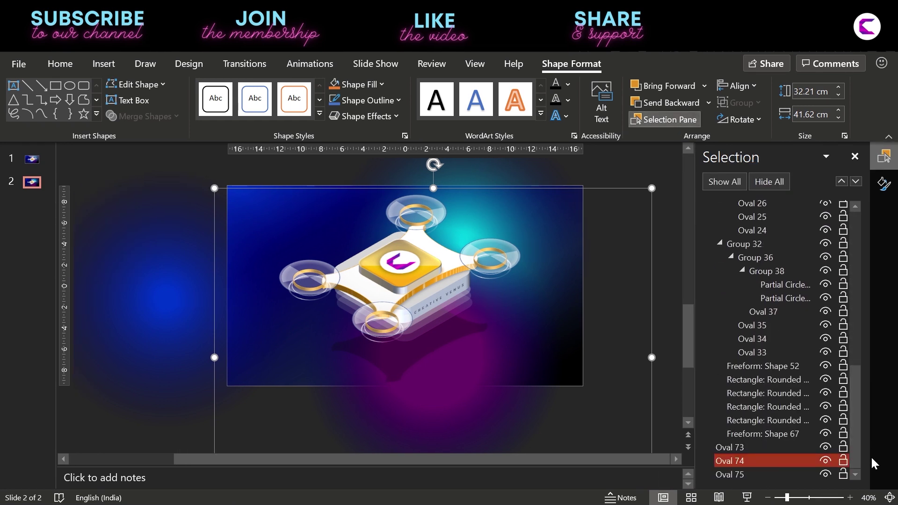
pyautogui.click(825, 461)
pyautogui.click(824, 448)
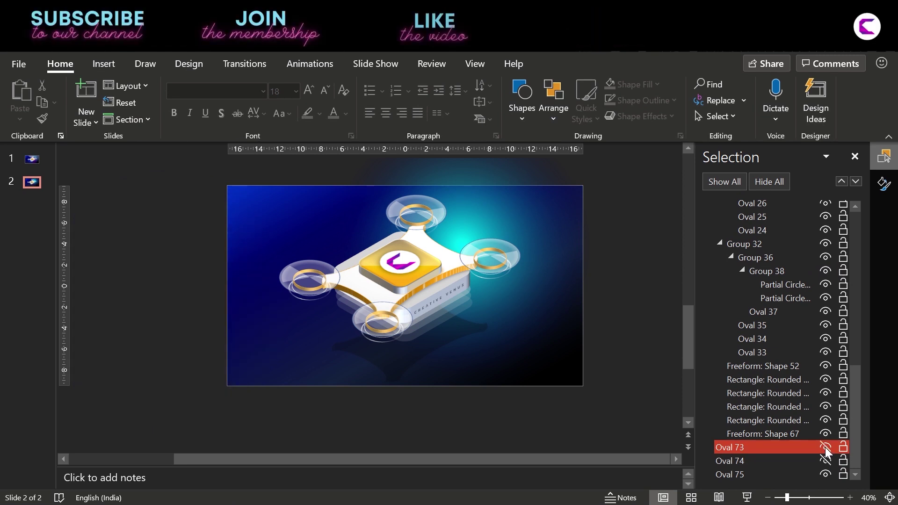
pyautogui.click(824, 474)
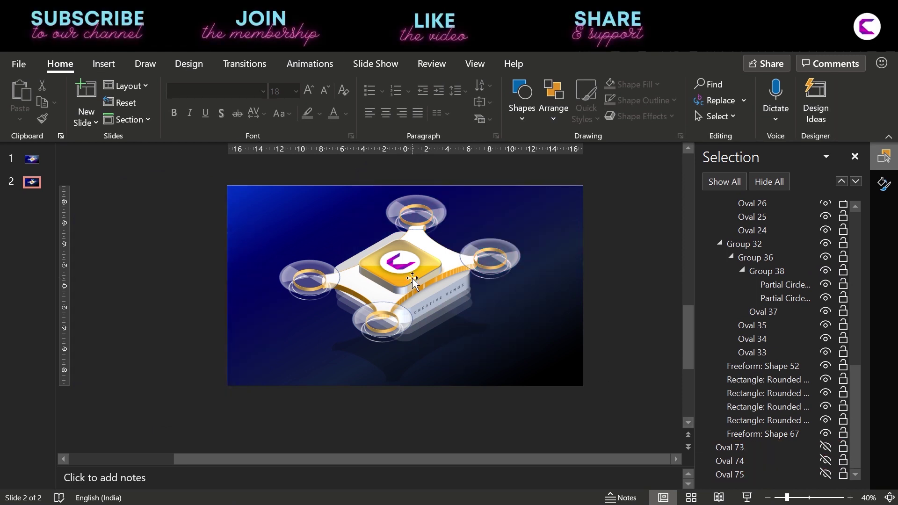
pyautogui.rightClick(554, 270)
# Give the slide background a linear blue gradient at 225°, brightest upper left
pyautogui.click(602, 408)
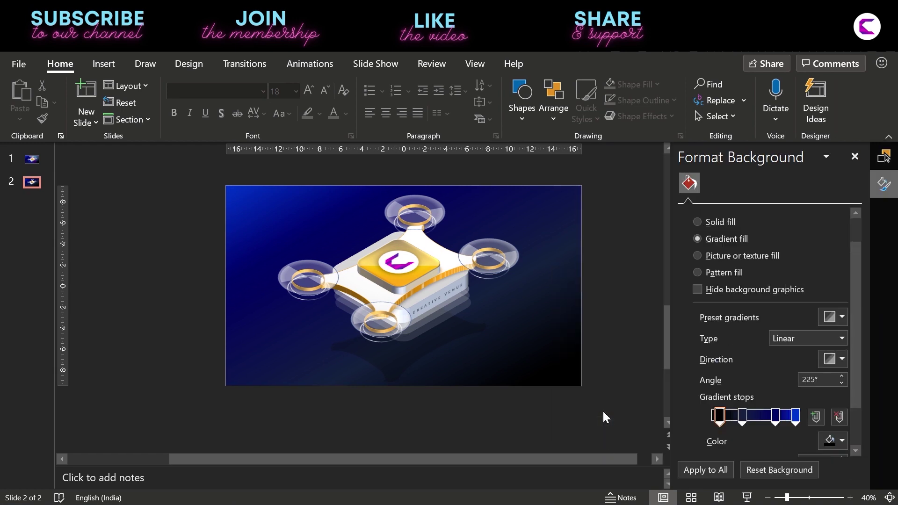
pyautogui.moveTo(852, 275); pyautogui.dragTo(856, 310)
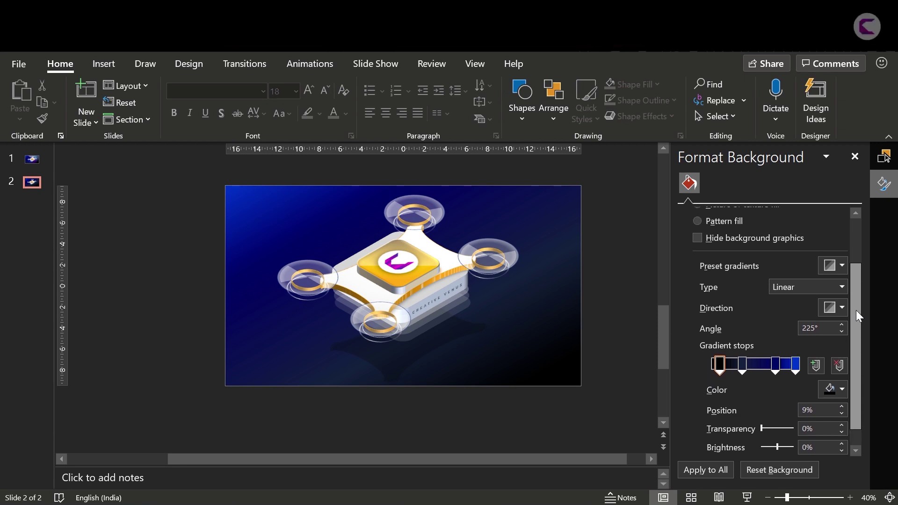
pyautogui.moveTo(856, 309); pyautogui.dragTo(852, 341)
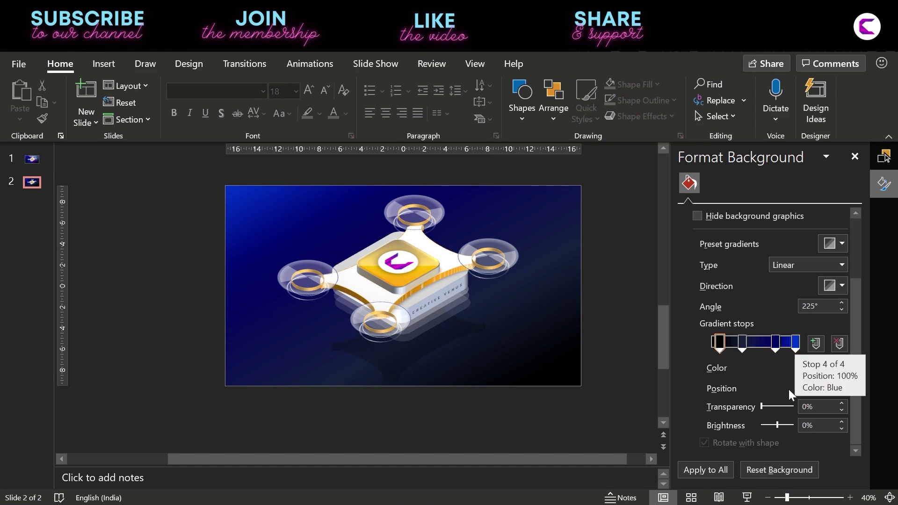
pyautogui.click(775, 345)
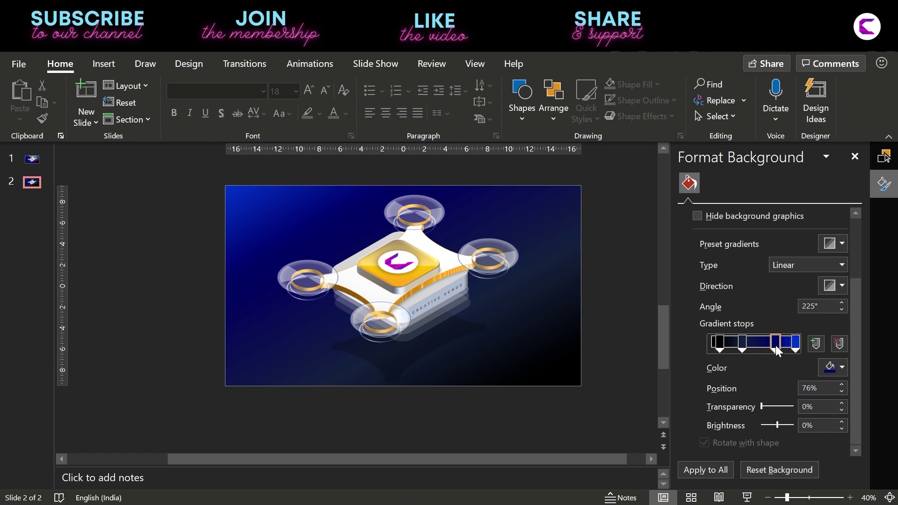
pyautogui.click(739, 342)
pyautogui.click(716, 342)
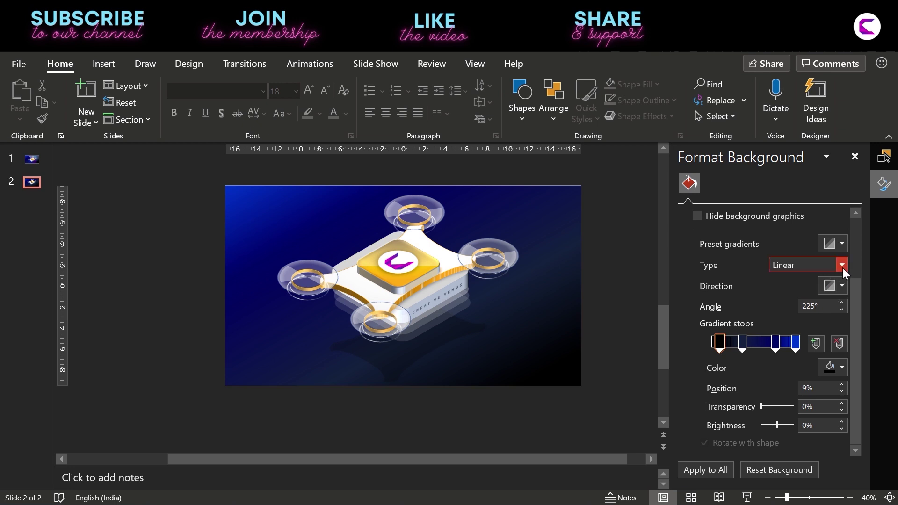
pyautogui.click(836, 284)
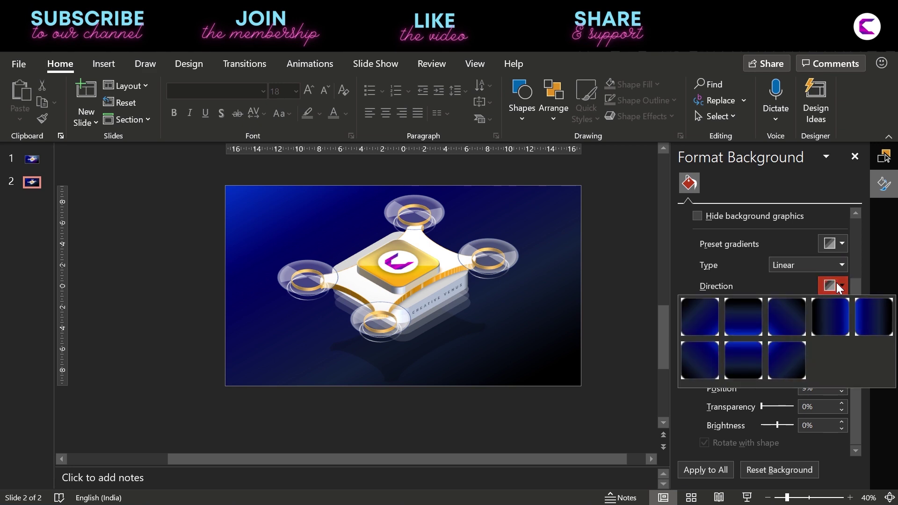
pyautogui.click(780, 351)
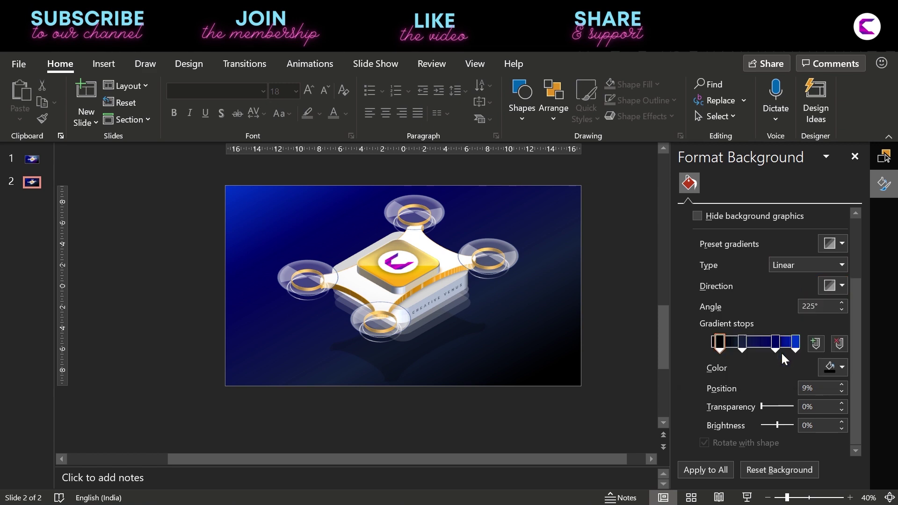
pyautogui.click(836, 285)
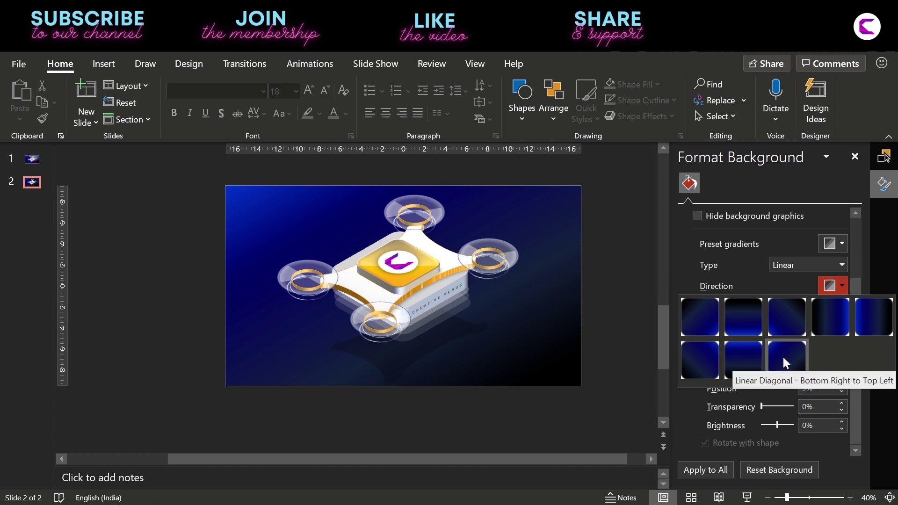
pyautogui.click(692, 320)
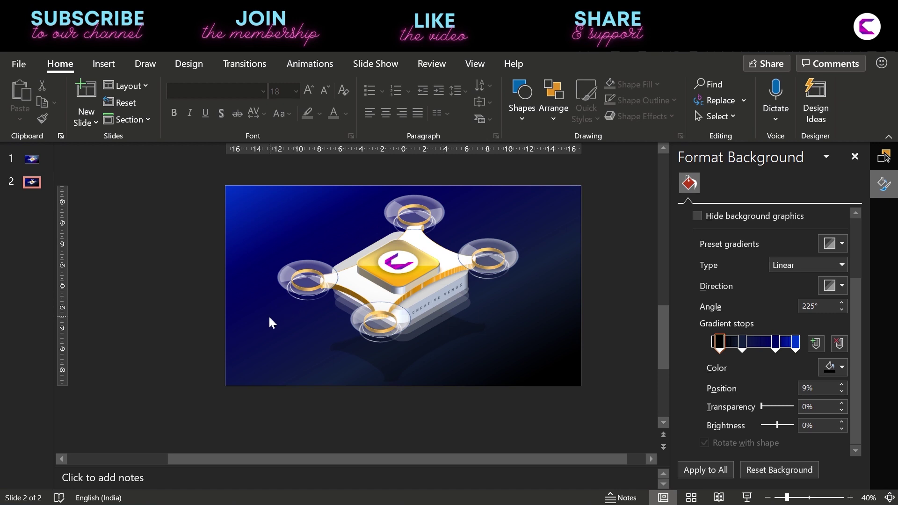
# Ungroup the drone illustration into separate shapes and deselect them
pyautogui.click(385, 295)
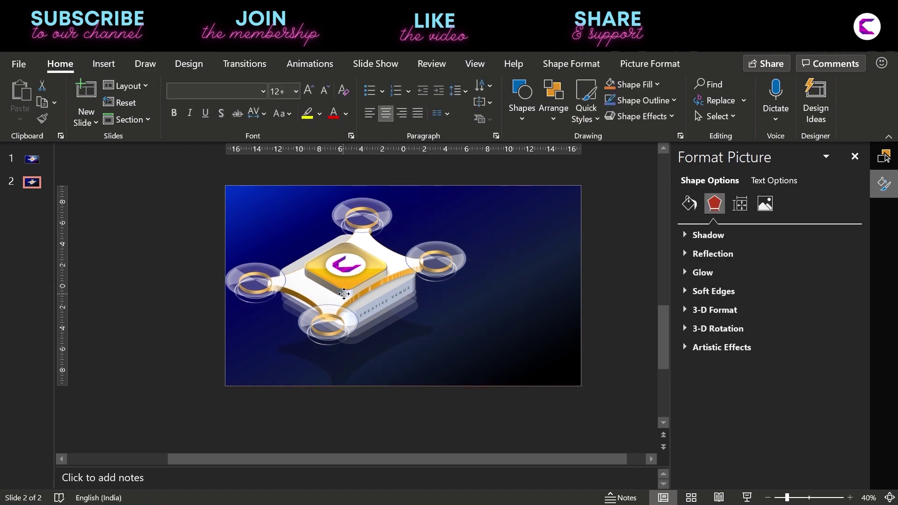
pyautogui.click(398, 288)
pyautogui.rightClick(398, 288)
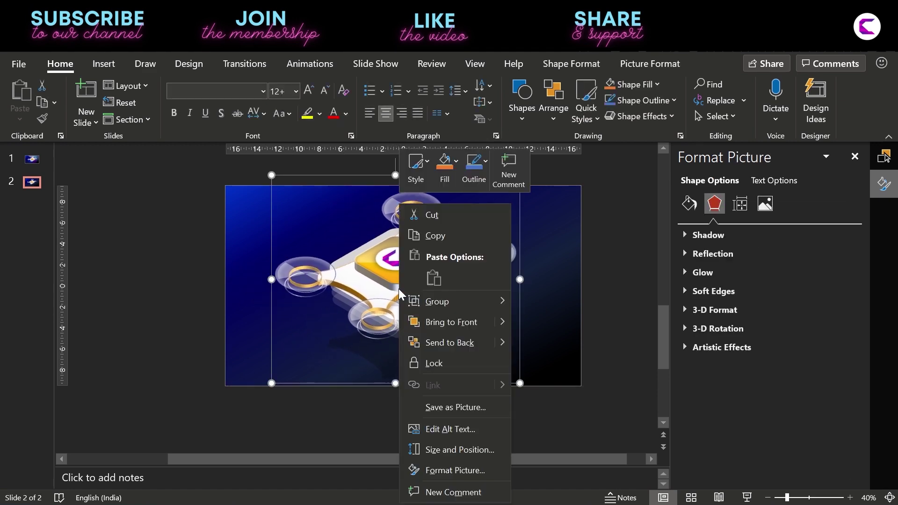
pyautogui.moveTo(440, 305)
pyautogui.click(544, 341)
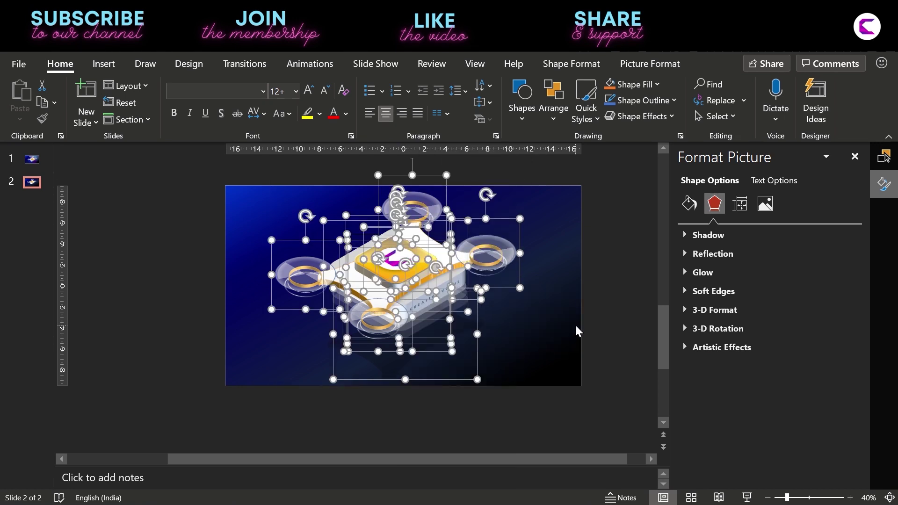
pyautogui.click(560, 311)
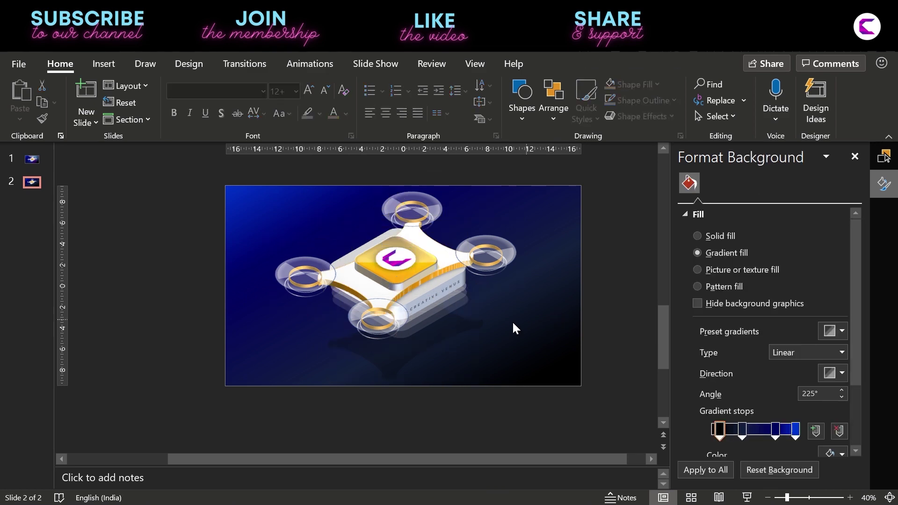
# Move the drone's shadow shape out to the slide's upper left
pyautogui.click(400, 360)
pyautogui.moveTo(394, 363); pyautogui.dragTo(252, 249)
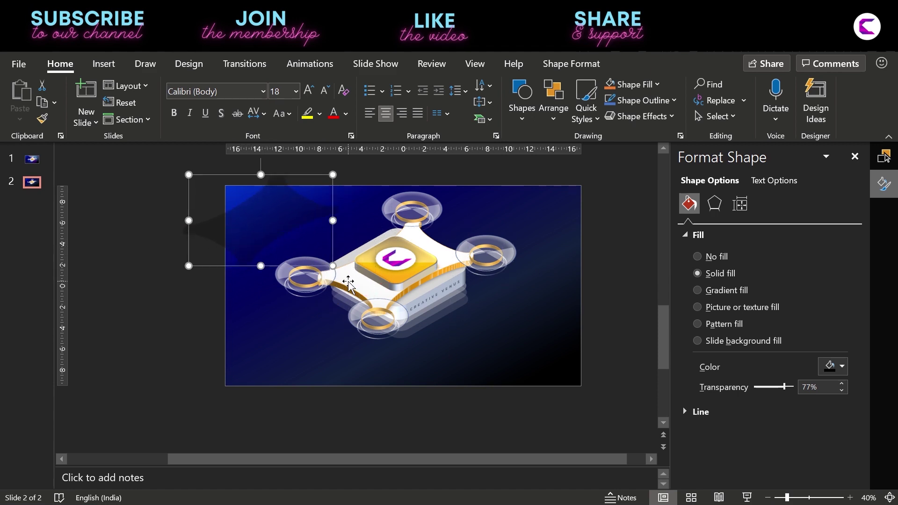
pyautogui.moveTo(350, 284); pyautogui.dragTo(286, 225)
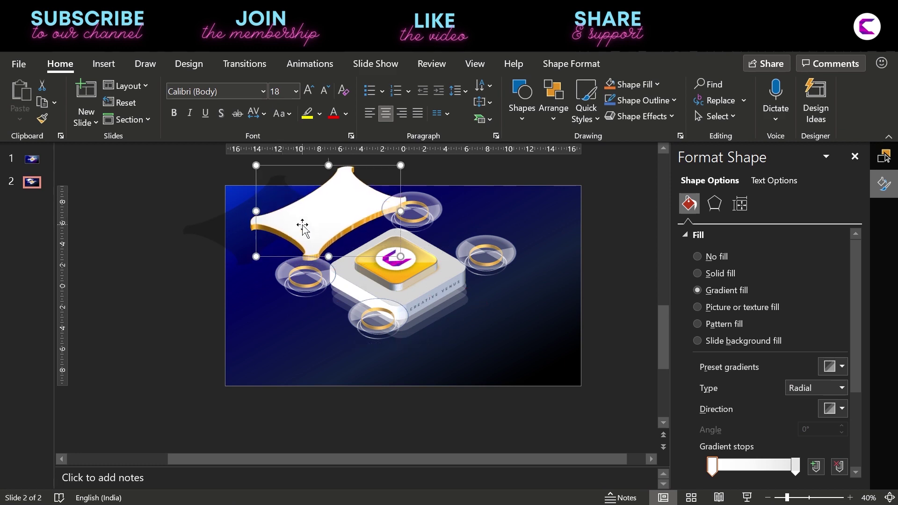
pyautogui.moveTo(221, 230); pyautogui.dragTo(195, 237)
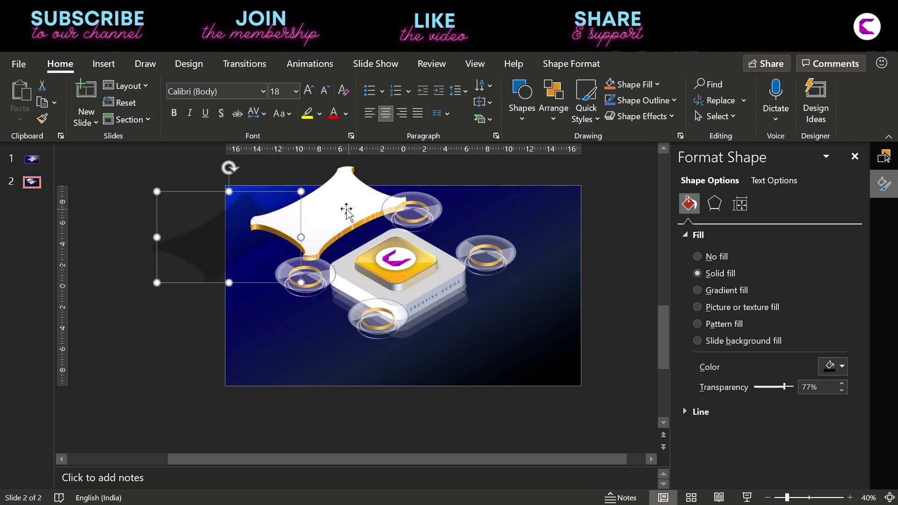
# Set the shadow to 79% transparency and return the white body to the drone centre
pyautogui.click(346, 211)
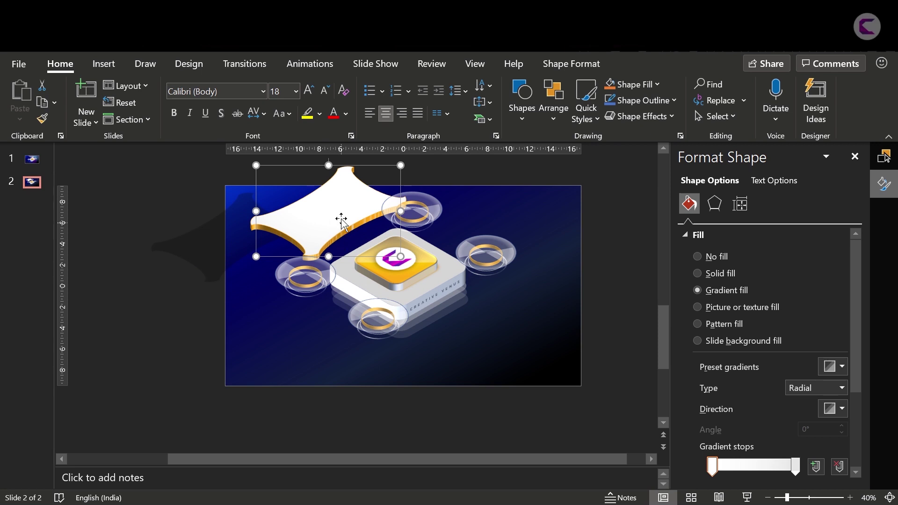
pyautogui.click(218, 244)
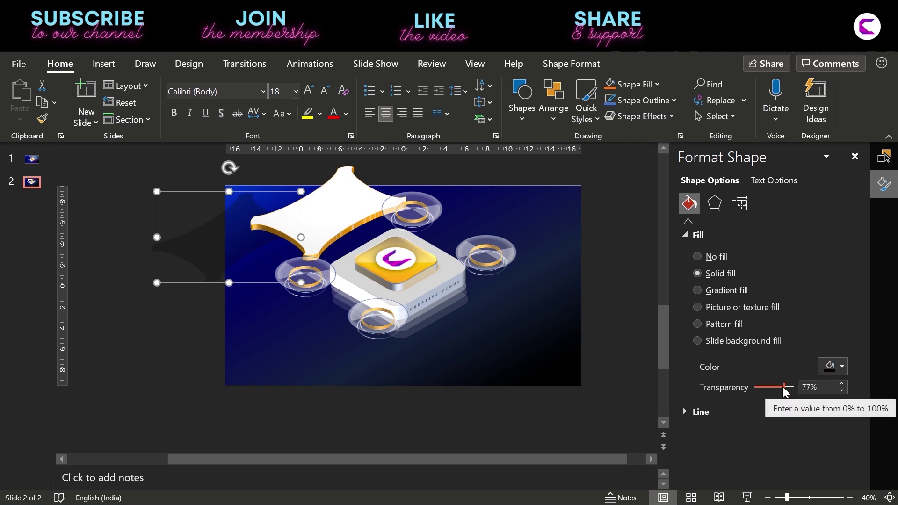
pyautogui.moveTo(783, 386)
pyautogui.mouseDown()
pyautogui.moveTo(759, 386)
pyautogui.moveTo(780, 388)
pyautogui.mouseUp()
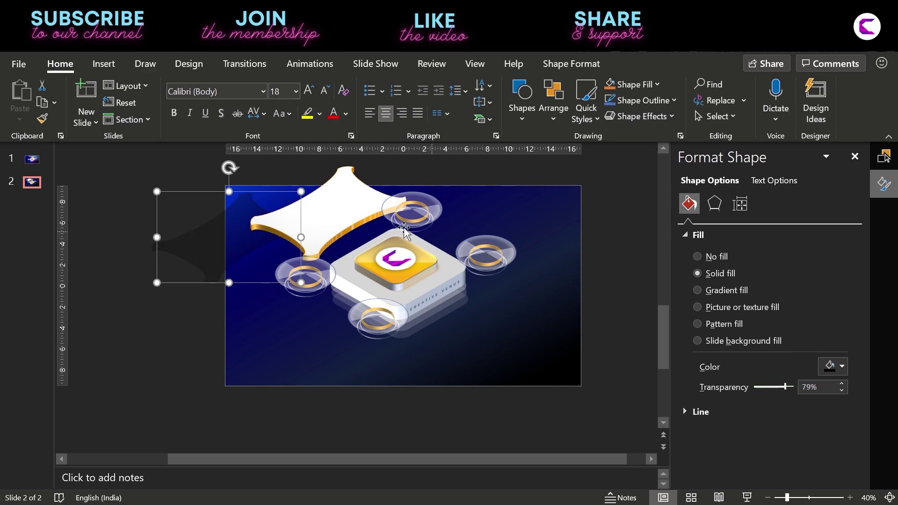
pyautogui.moveTo(329, 211); pyautogui.dragTo(280, 267)
# Ungroup the left propeller into its component parts
pyautogui.rightClick(280, 269)
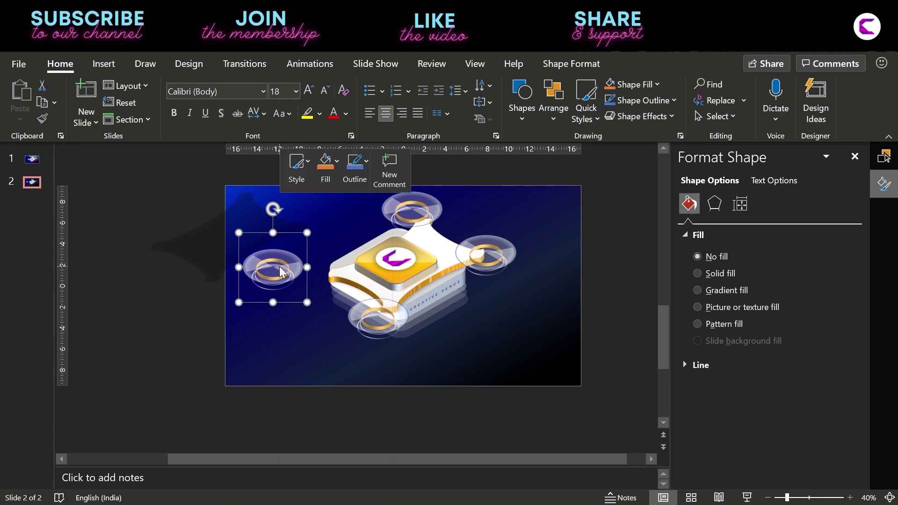
pyautogui.moveTo(339, 303)
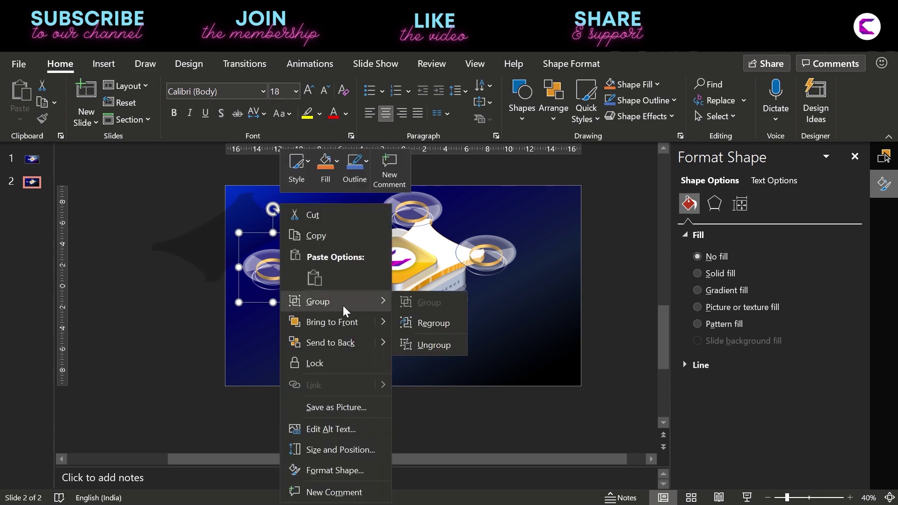
pyautogui.click(412, 343)
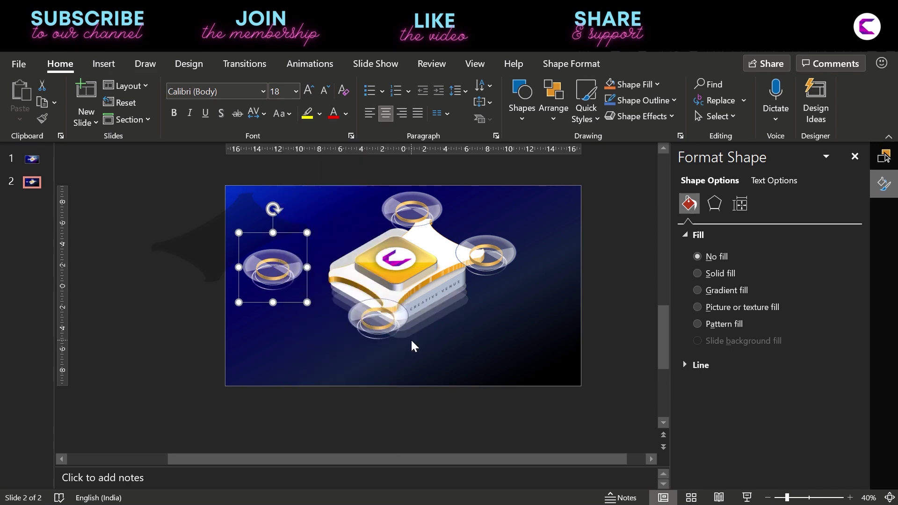
pyautogui.click(294, 316)
# Separate the propeller disc downward, the gold ring up-right, and the ellipse outline left
pyautogui.moveTo(277, 272); pyautogui.dragTo(275, 335)
pyautogui.click(274, 269)
pyautogui.moveTo(274, 269); pyautogui.dragTo(294, 241)
pyautogui.click(261, 276)
pyautogui.moveTo(268, 284); pyautogui.dragTo(216, 281)
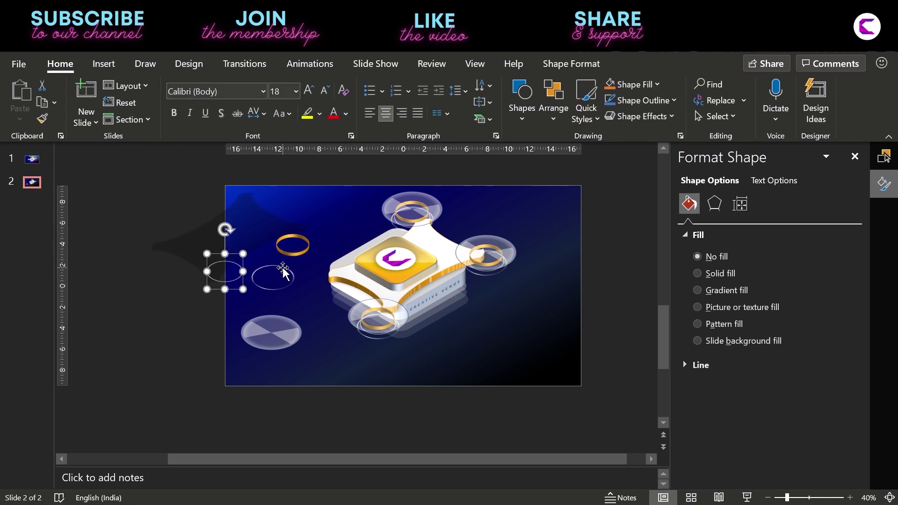
# Ungroup the translucent propeller disc into separate pieces
pyautogui.click(263, 329)
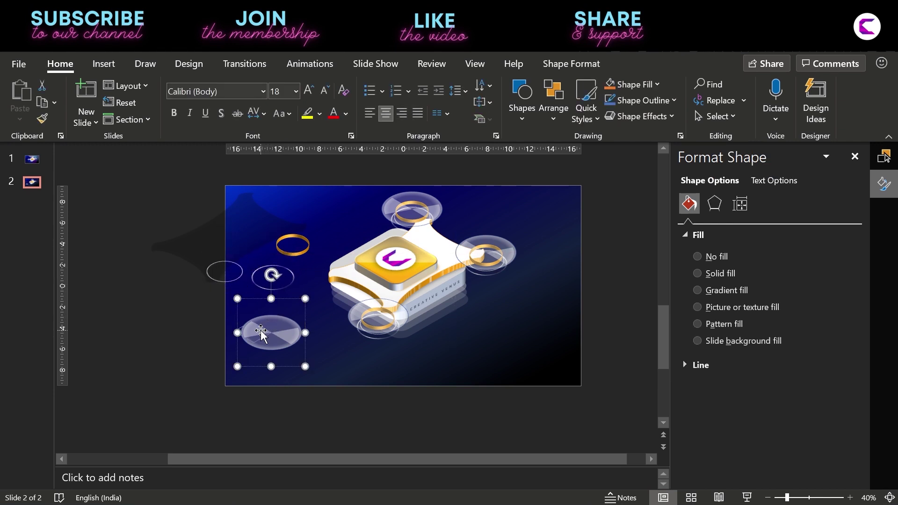
pyautogui.rightClick(304, 318)
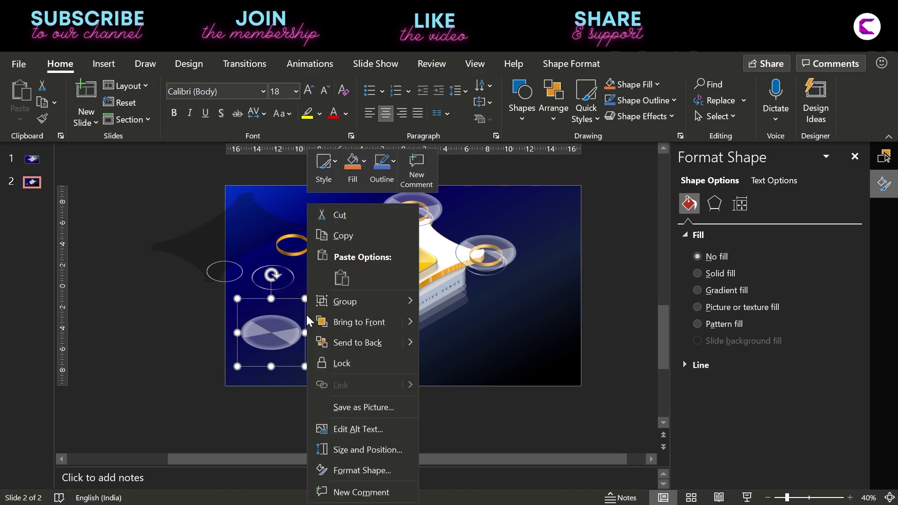
pyautogui.moveTo(355, 307)
pyautogui.click(461, 344)
pyautogui.click(373, 372)
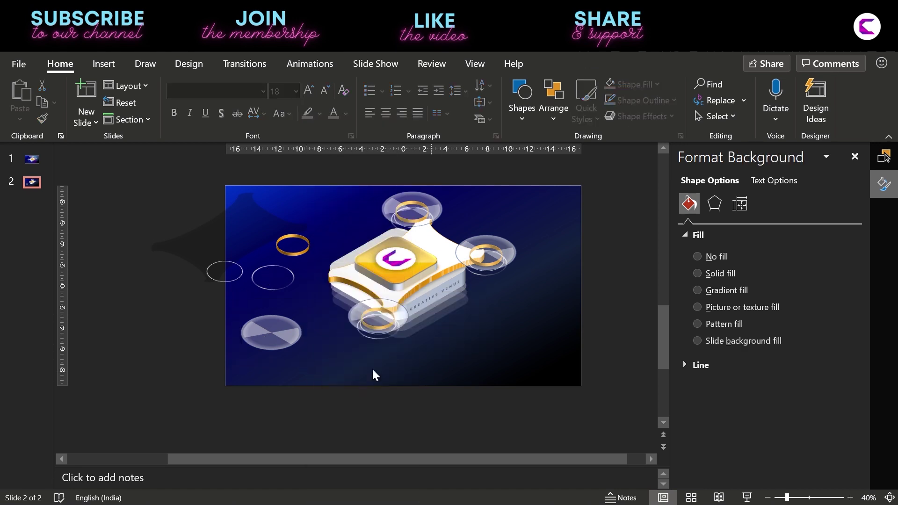
pyautogui.click(279, 337)
# Pull a wedge out of the disc, ungroup it, and move the lower blade piece up
pyautogui.moveTo(280, 337); pyautogui.dragTo(258, 332)
pyautogui.click(324, 352)
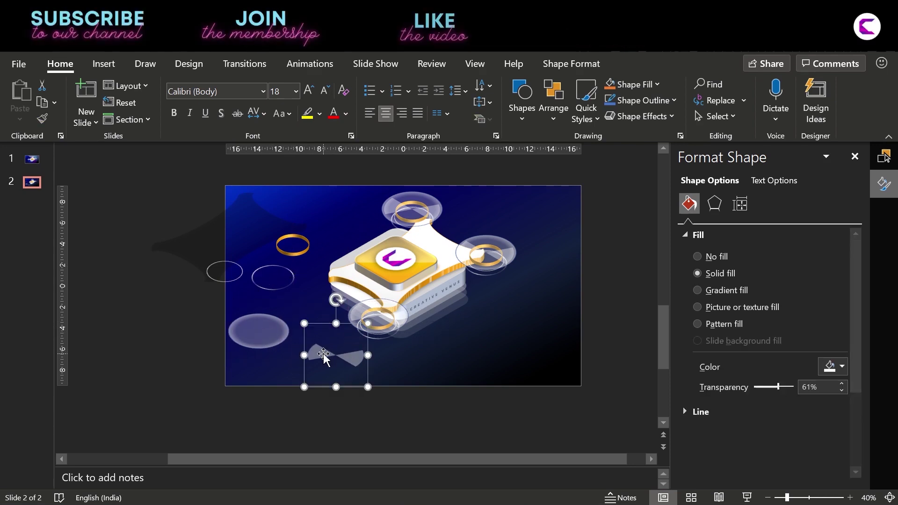
pyautogui.rightClick(323, 353)
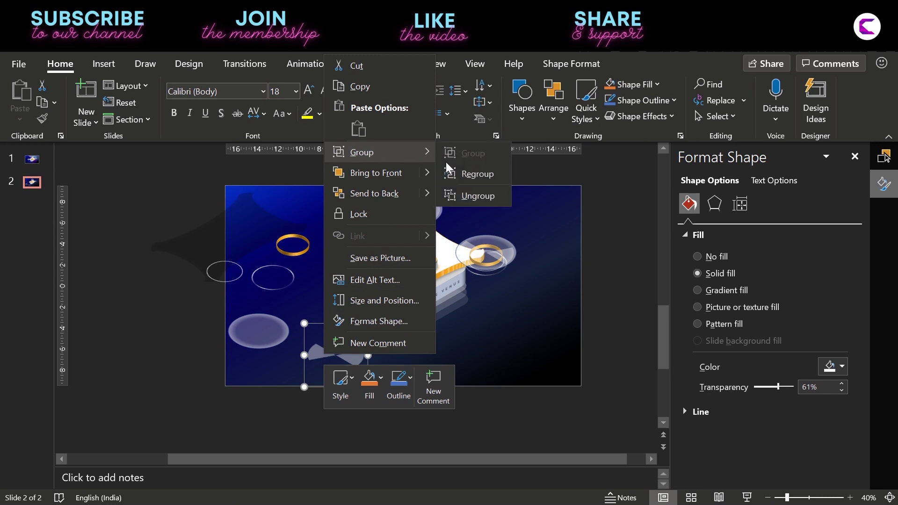
pyautogui.click(484, 201)
pyautogui.click(542, 333)
pyautogui.moveTo(341, 371); pyautogui.dragTo(304, 351)
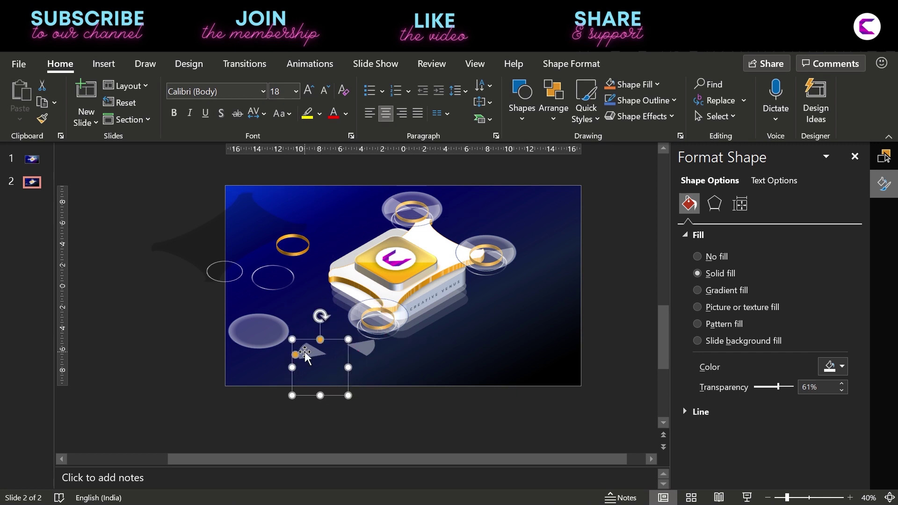
pyautogui.click(173, 302)
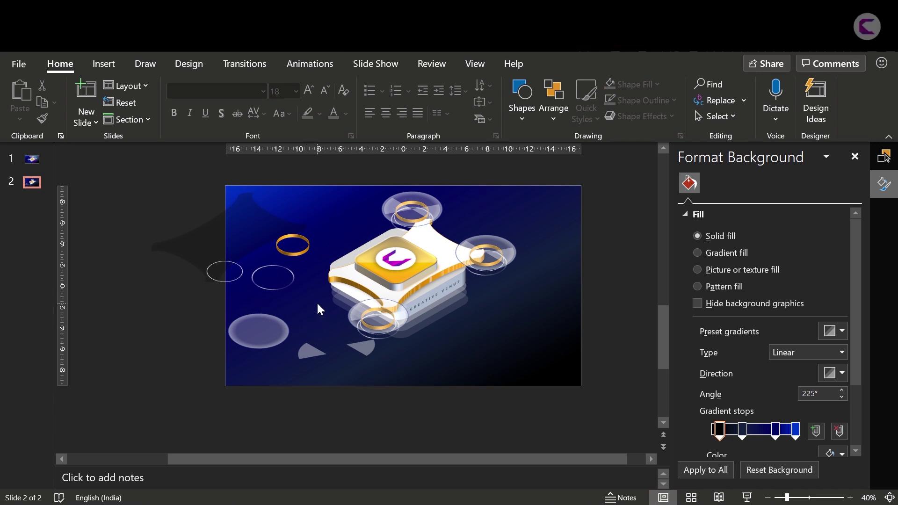
pyautogui.click(263, 331)
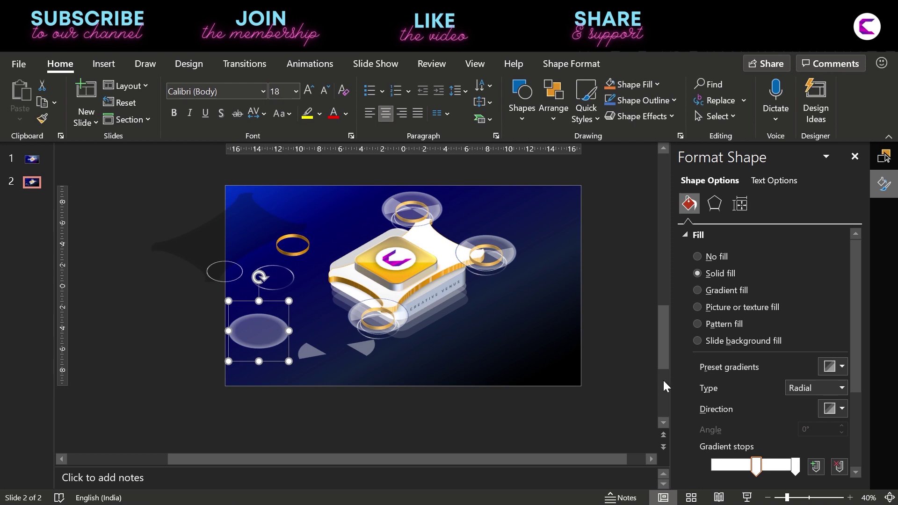
pyautogui.scroll(-2, 855, 327)
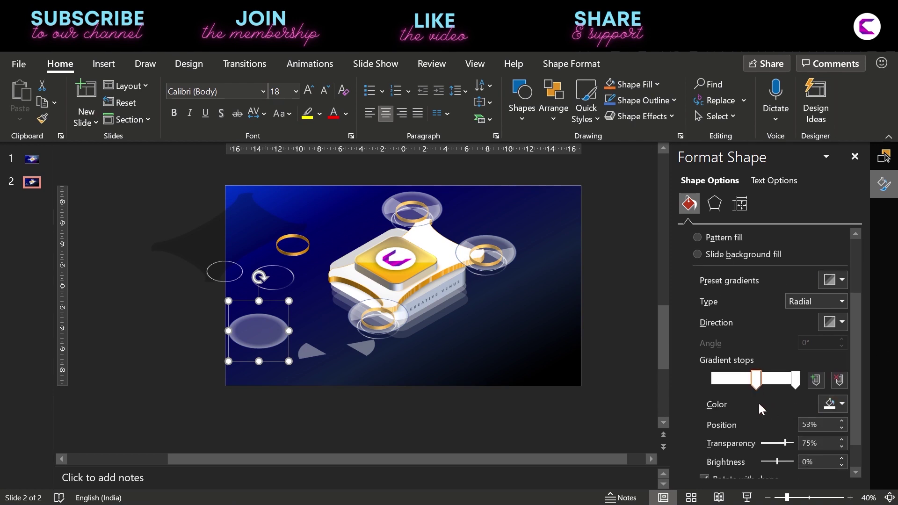
pyautogui.click(298, 251)
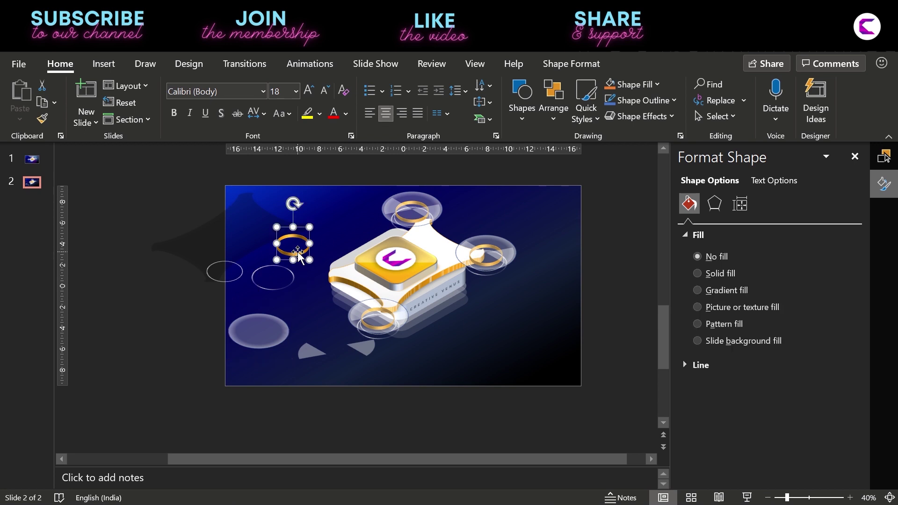
# Try a 3-D depth of 100 on the gold ring, then reduce it back to 10
pyautogui.click(714, 206)
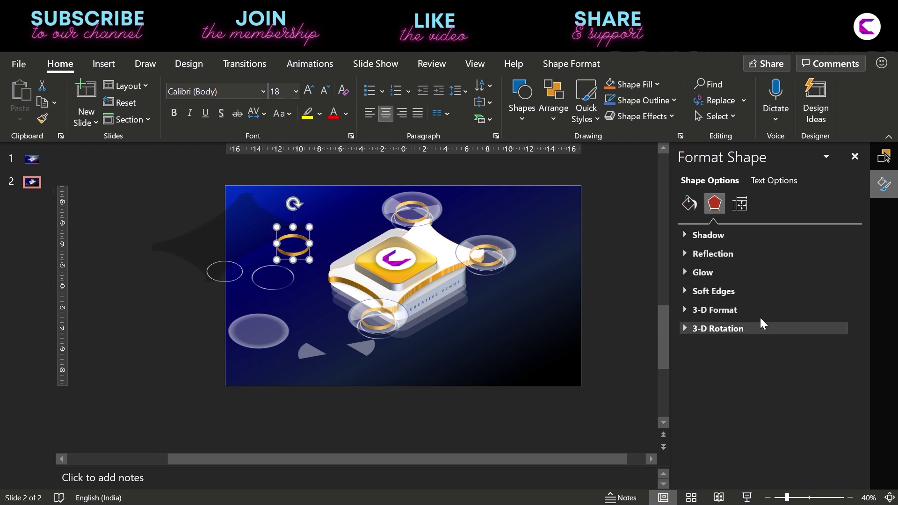
pyautogui.click(723, 310)
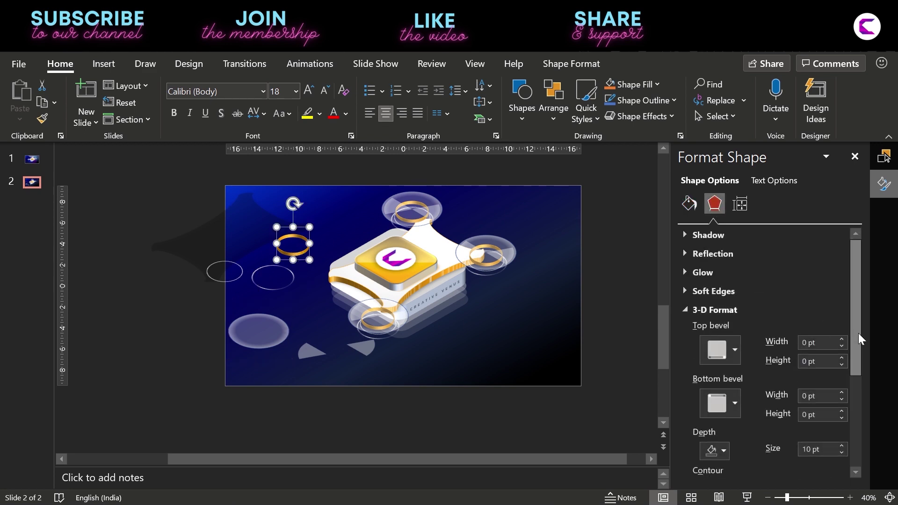
pyautogui.moveTo(858, 333); pyautogui.dragTo(854, 399)
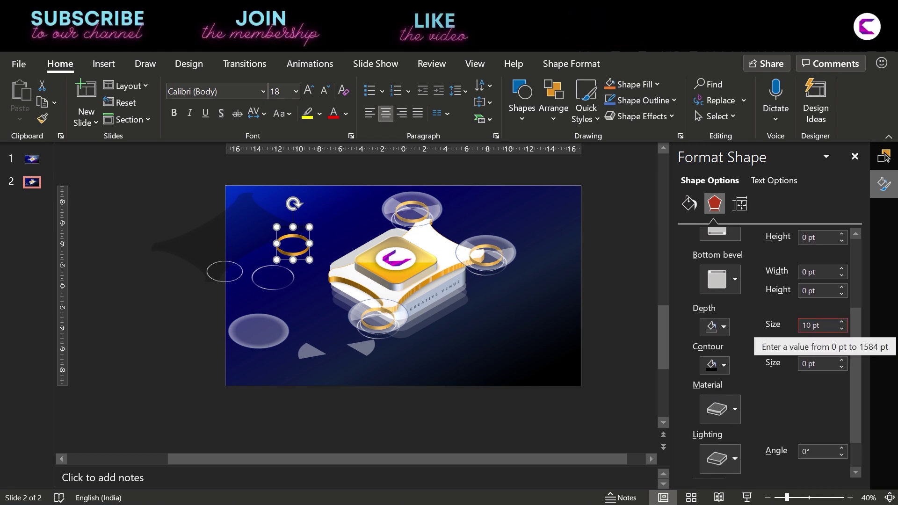
pyautogui.click(801, 324)
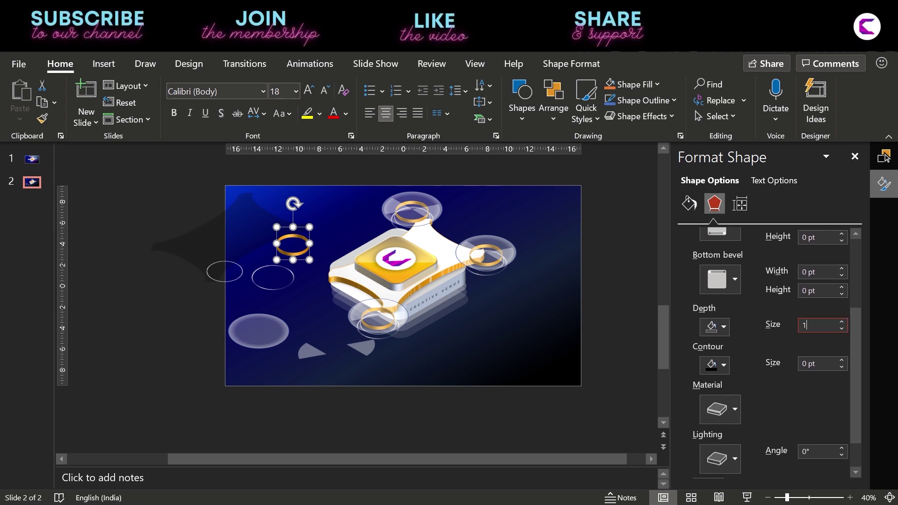
pyautogui.write('100')
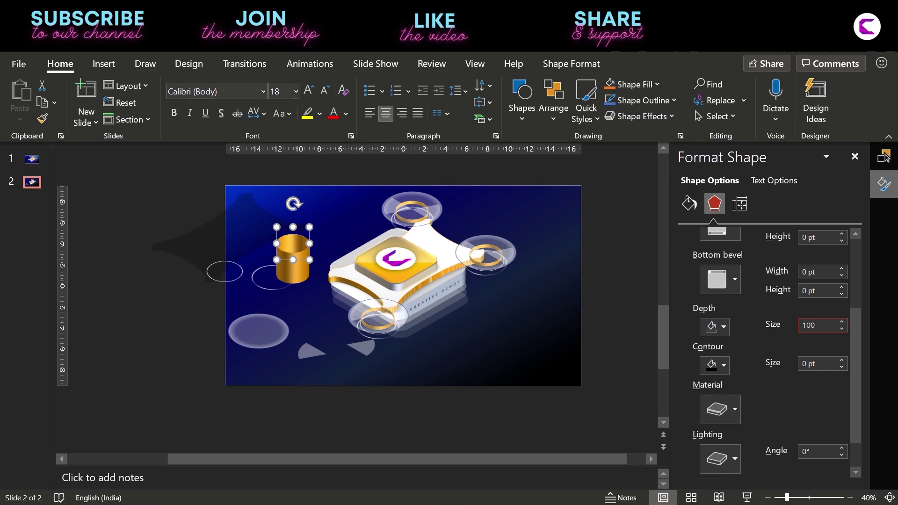
pyautogui.press('BackSpace')
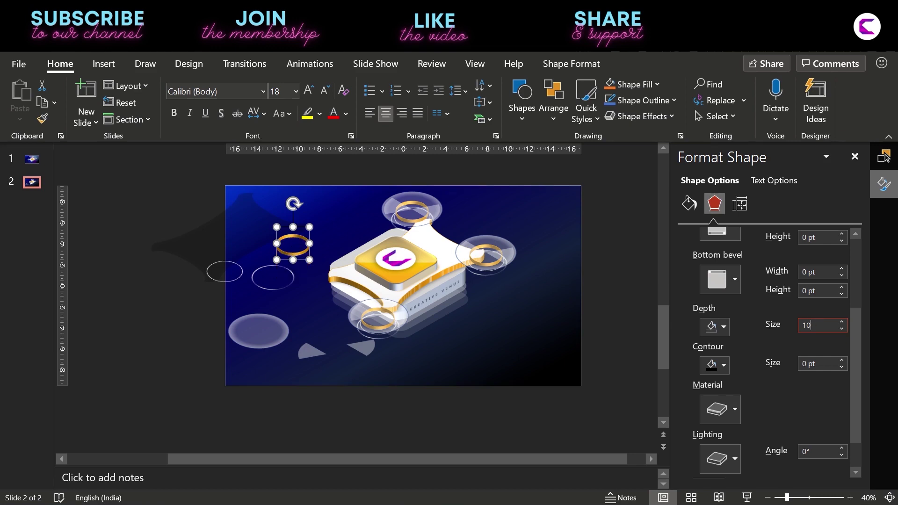
# Select the centre and left ellipse outlines and the bottom wedge, then clear the selection
pyautogui.click(278, 290)
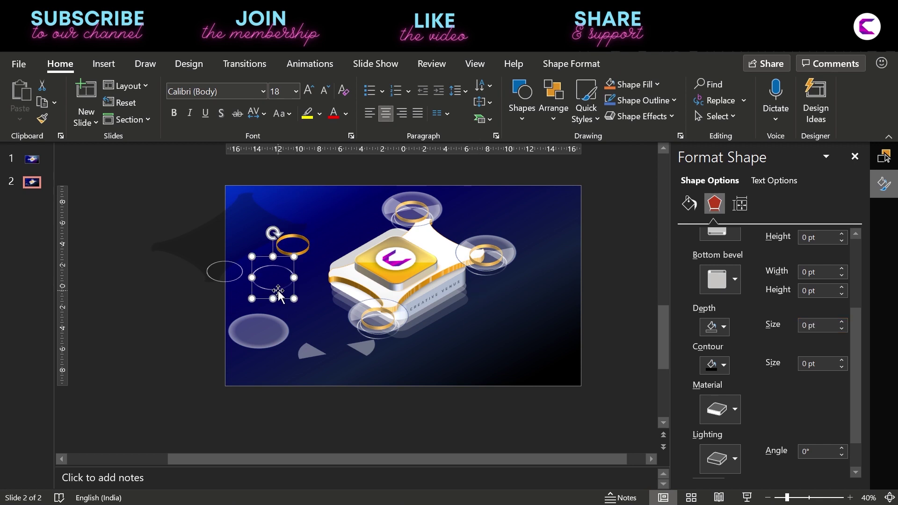
pyautogui.click(227, 281)
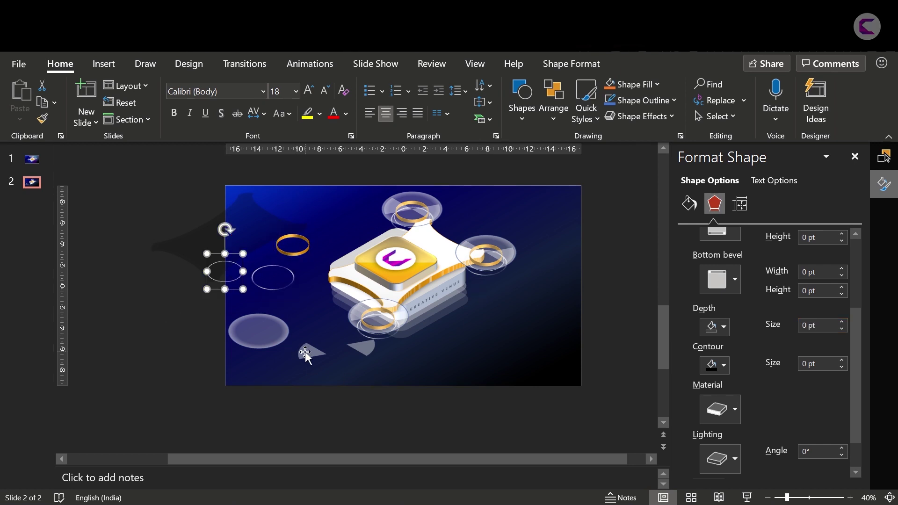
pyautogui.click(310, 351)
pyautogui.click(348, 344)
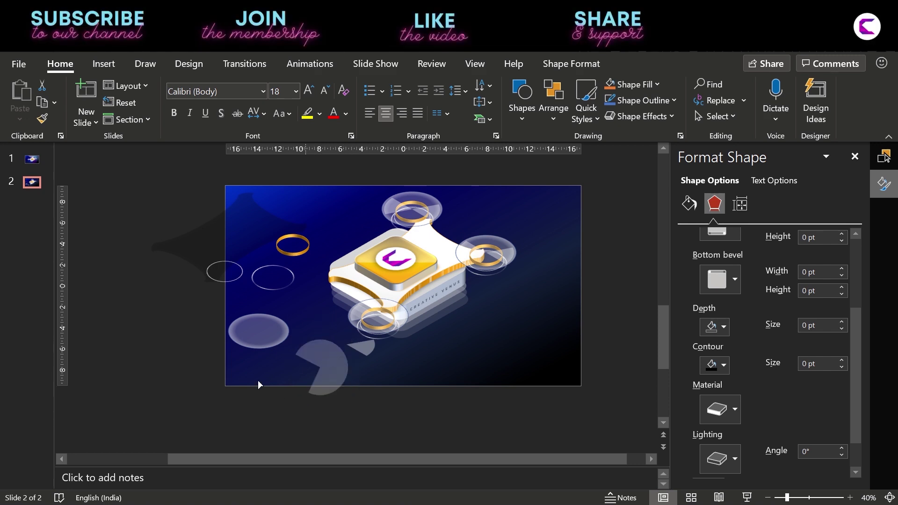